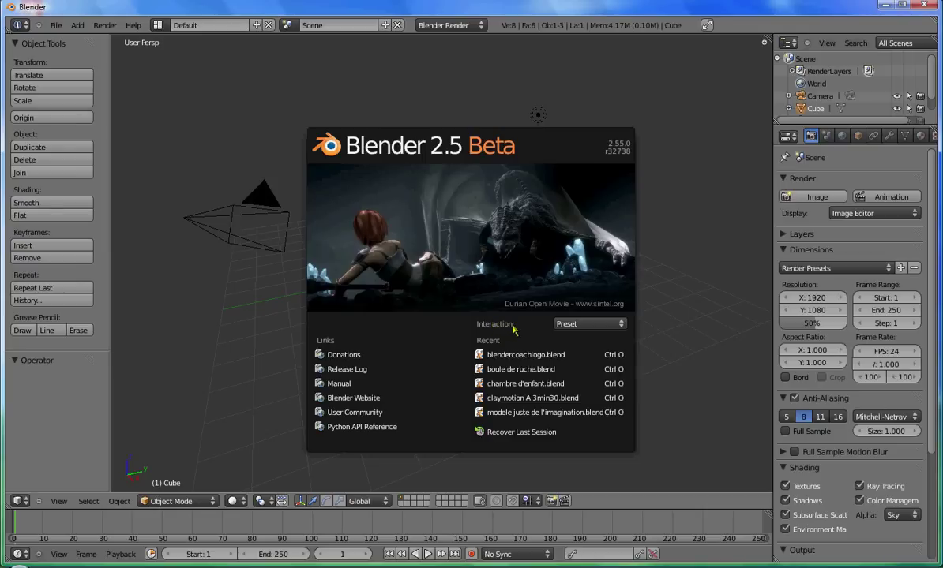
Expand the splash screen's Interaction Preset list to show Blender (default) and Maya.
click(622, 324)
Dismiss the splash screen to reveal the default cube, camera and lamp scene.
click(679, 243)
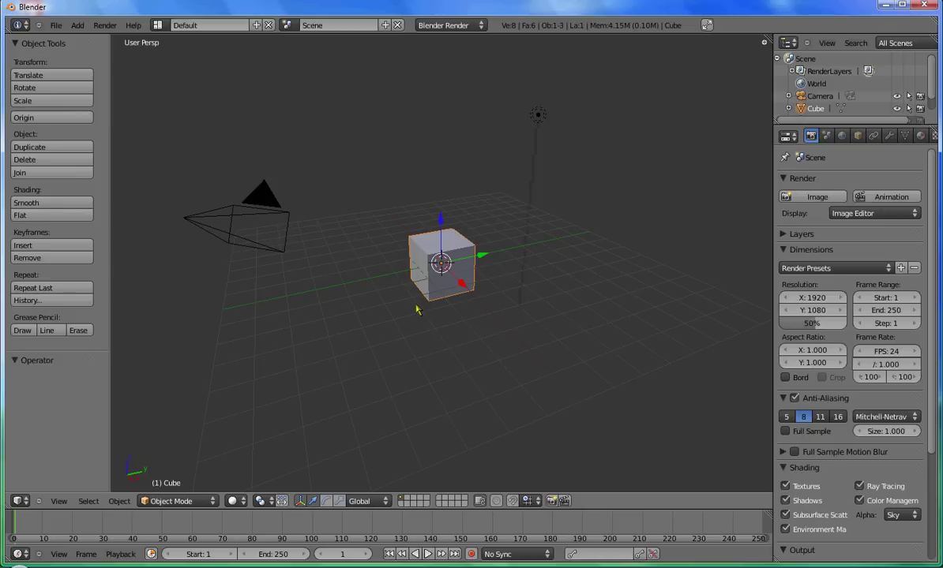
Toggle the tool shelf with T, resize it, and leave it hidden.
key(t)
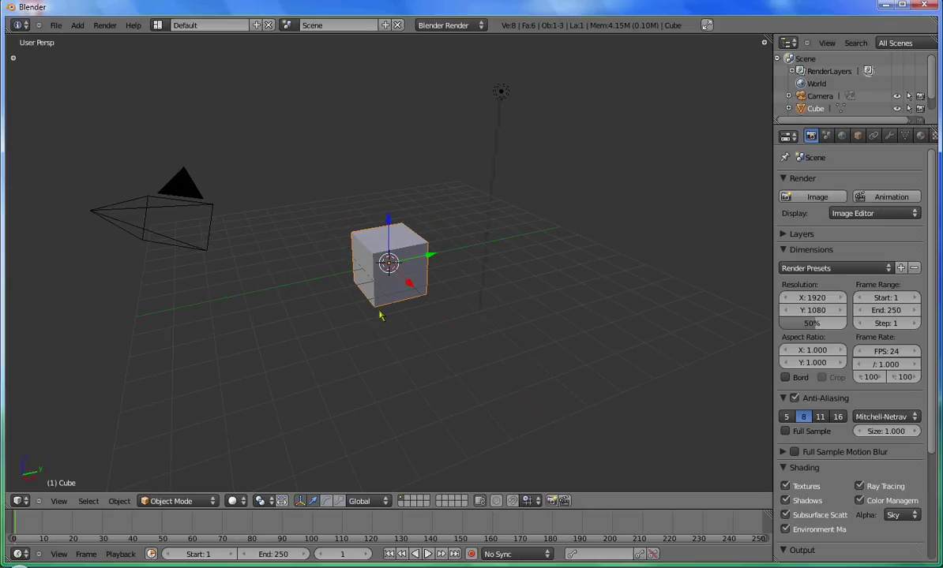
key(t)
key(t)
mouse_move(14, 57)
mouse_down()
mouse_move(4, 85)
mouse_move(96, 63)
mouse_up()
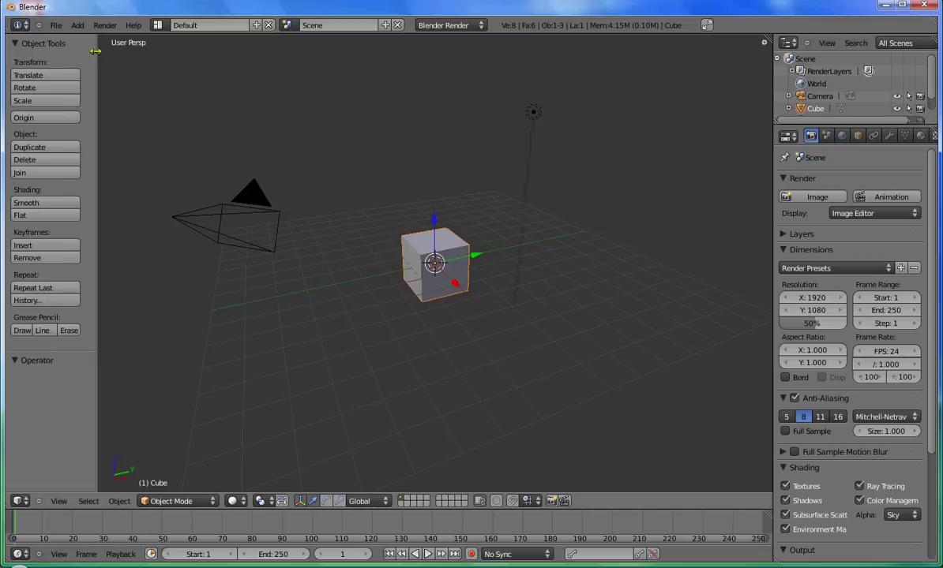
key(t)
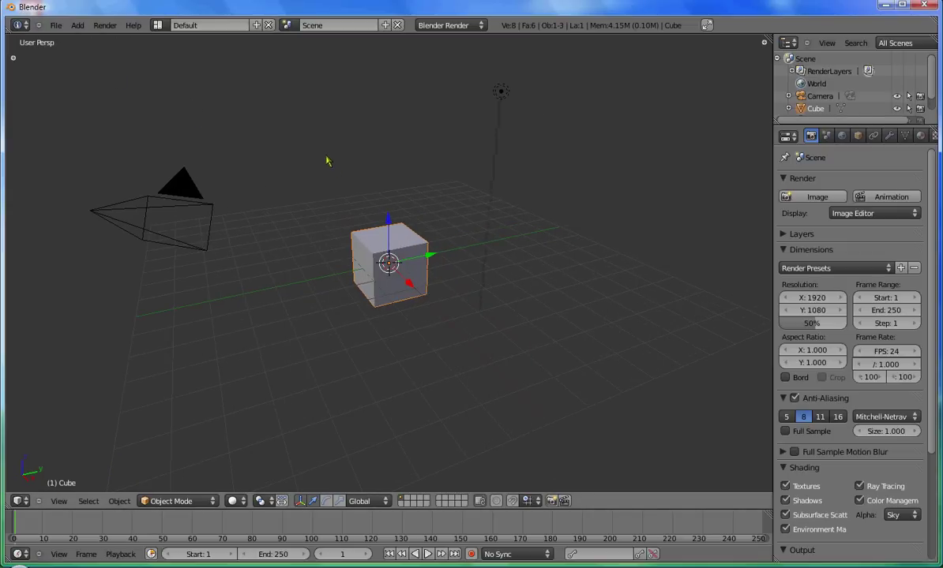
key(t)
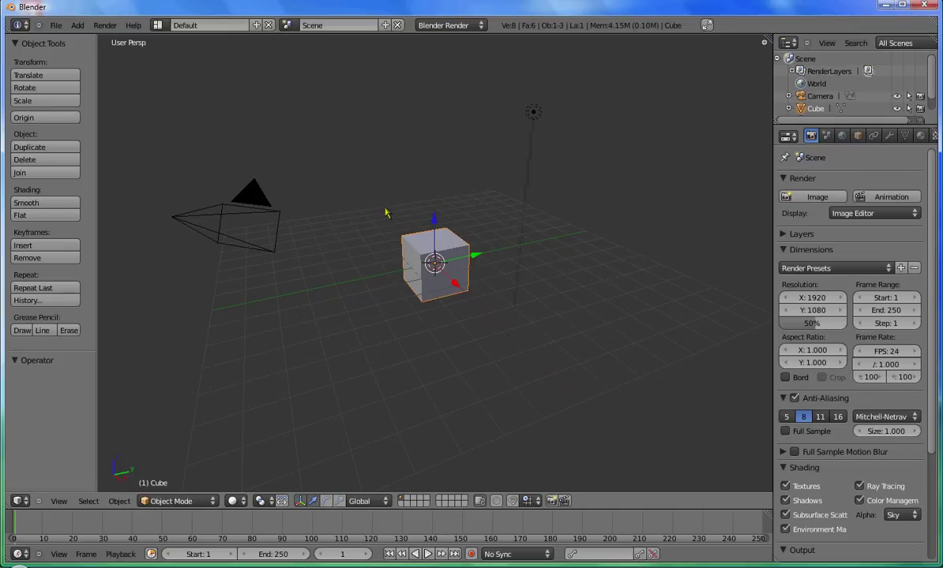
key(t)
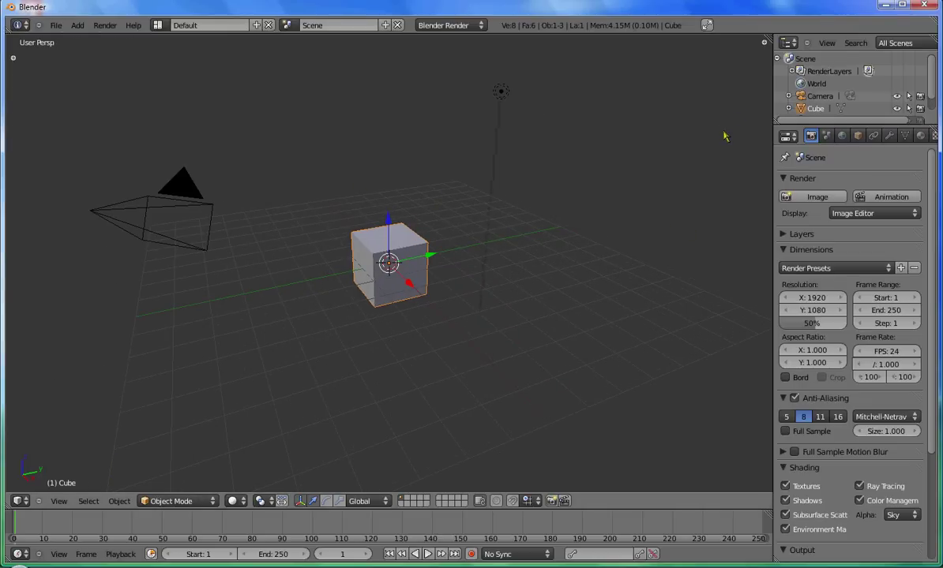
Open the N properties panel and scroll down to the Cube's Item settings.
key(n)
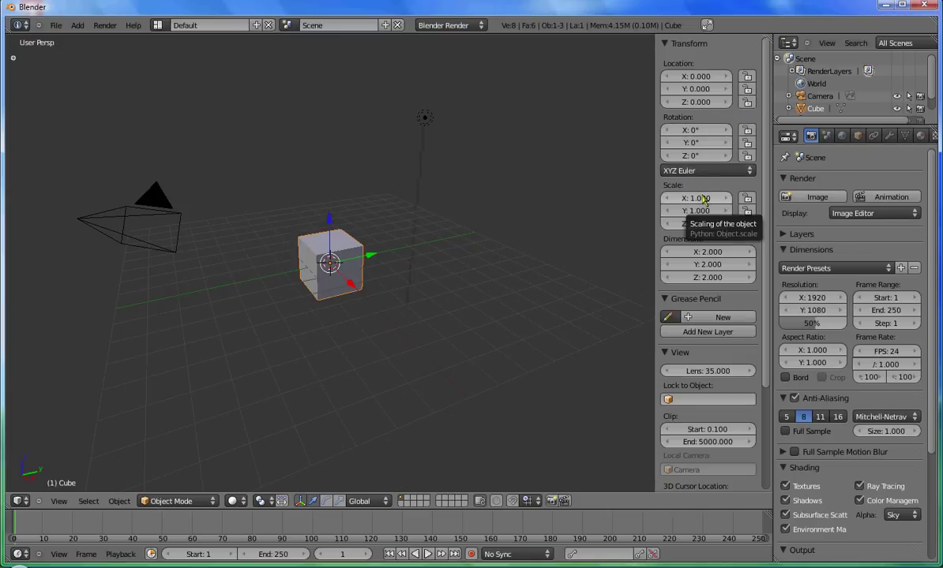
key(n)
key(n)
key(n)
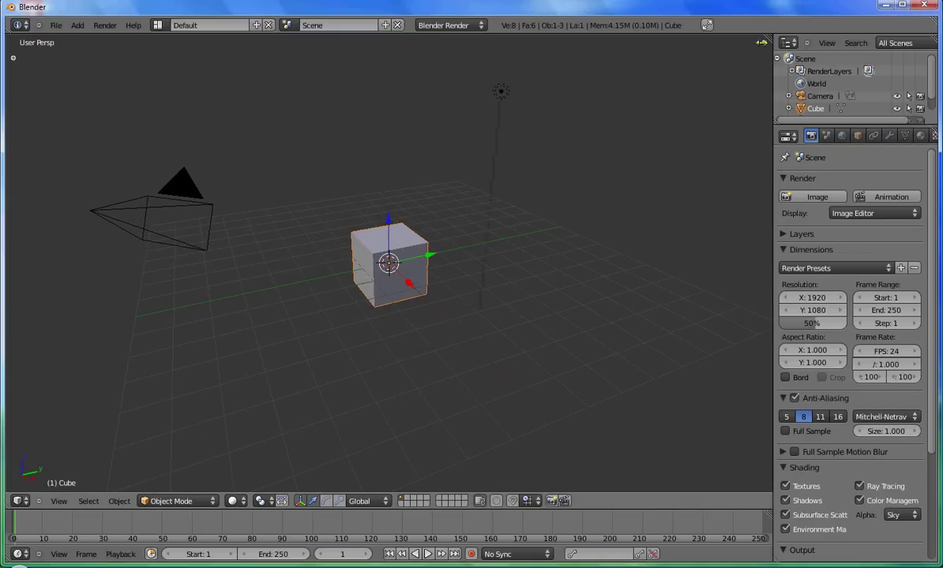
mouse_move(761, 42)
mouse_down()
mouse_move(715, 45)
mouse_move(770, 46)
mouse_up()
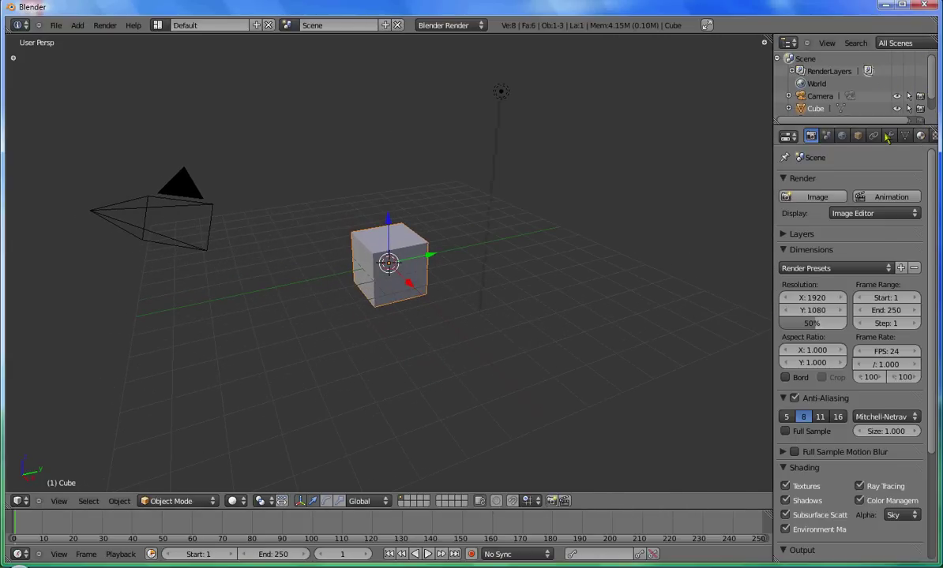
key(n)
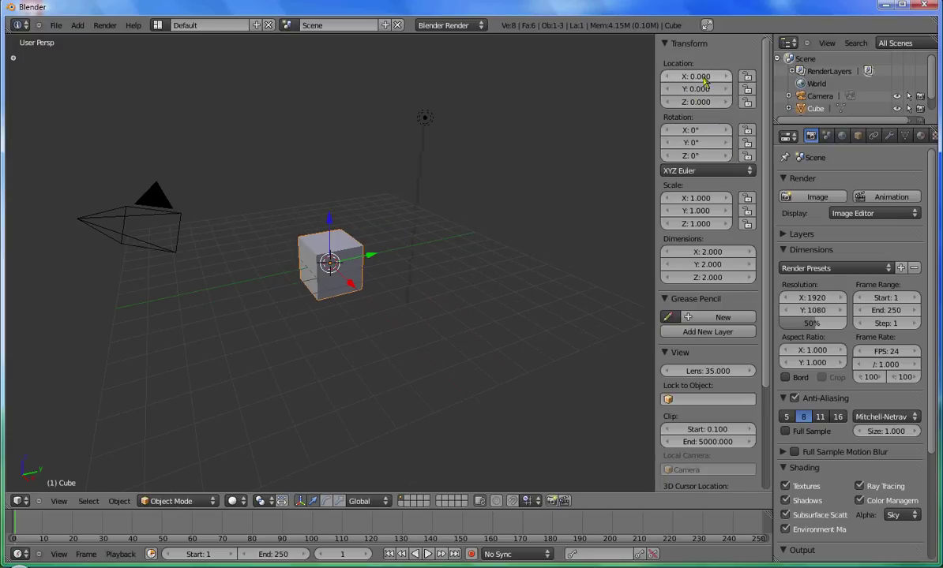
scroll(705, 198, down, 2)
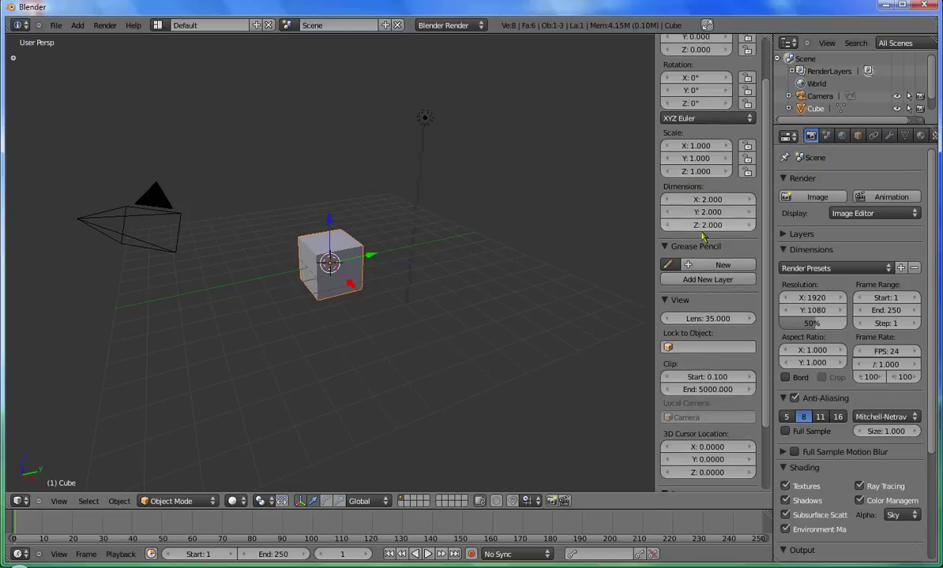
scroll(715, 207, down, 3)
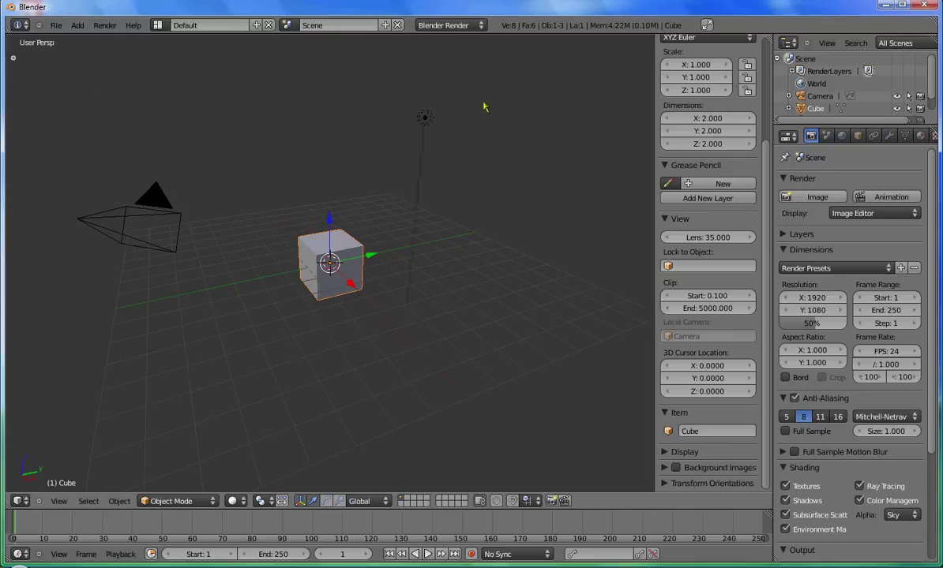
Select the Camera, then the Cube, and finally make the Lamp active.
click(819, 96)
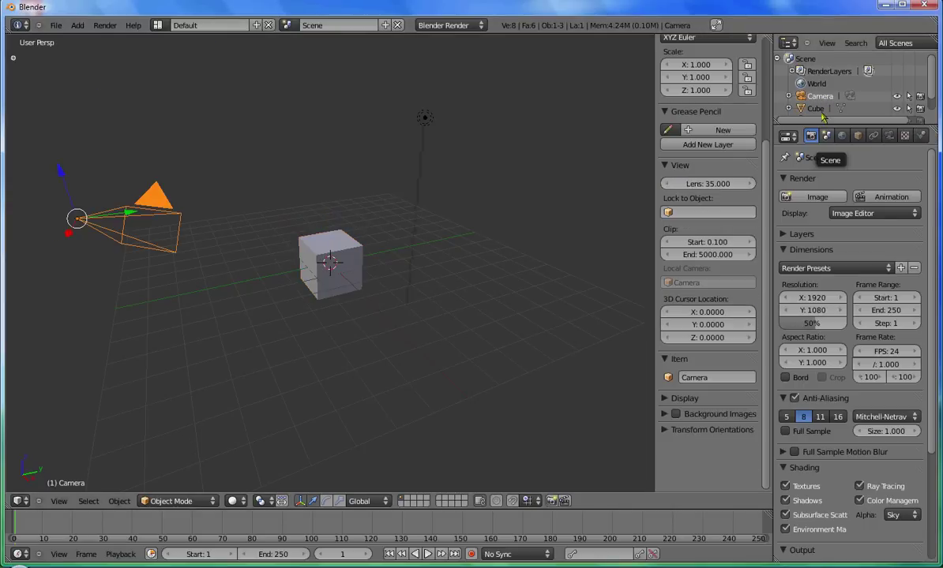
right_click(324, 269)
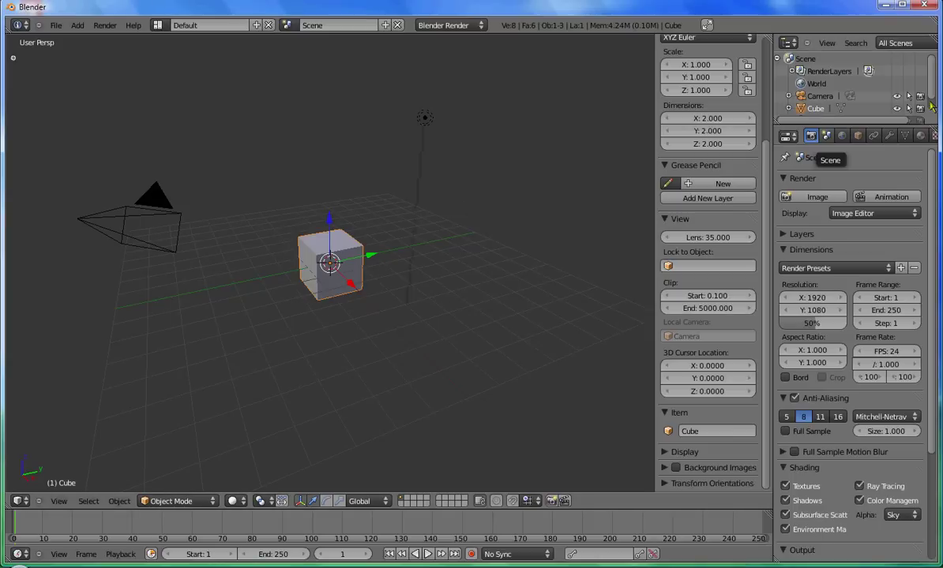
scroll(836, 87, down, 1)
click(807, 110)
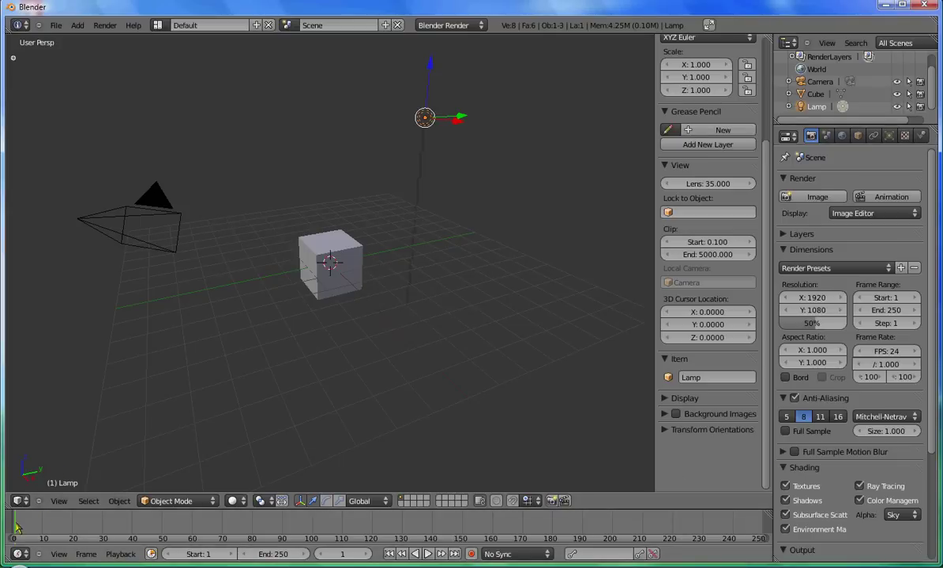
Scrub the timeline playhead forward, then back to frame 0.
drag(19, 525, 109, 525)
drag(109, 525, 10, 526)
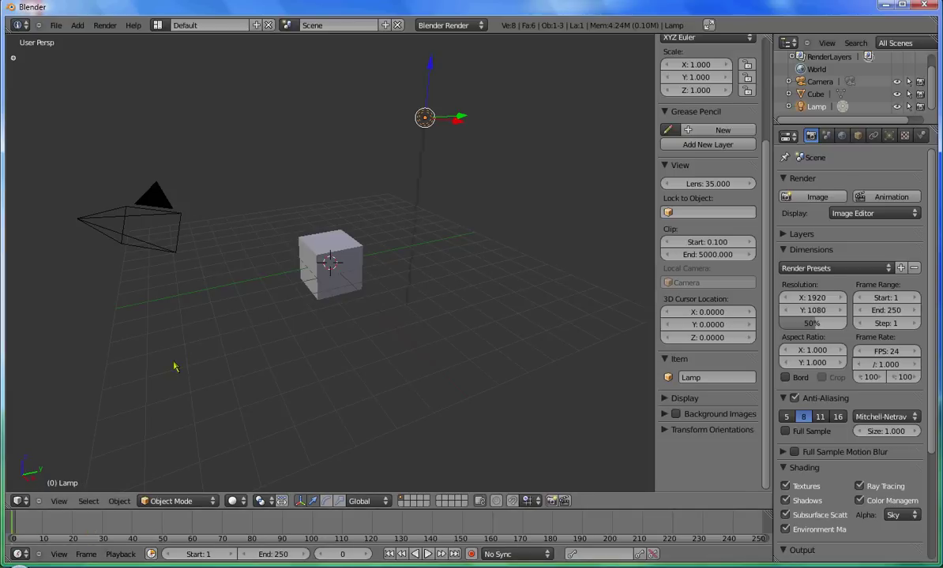
scroll(876, 193, down, 1)
scroll(876, 193, up, 1)
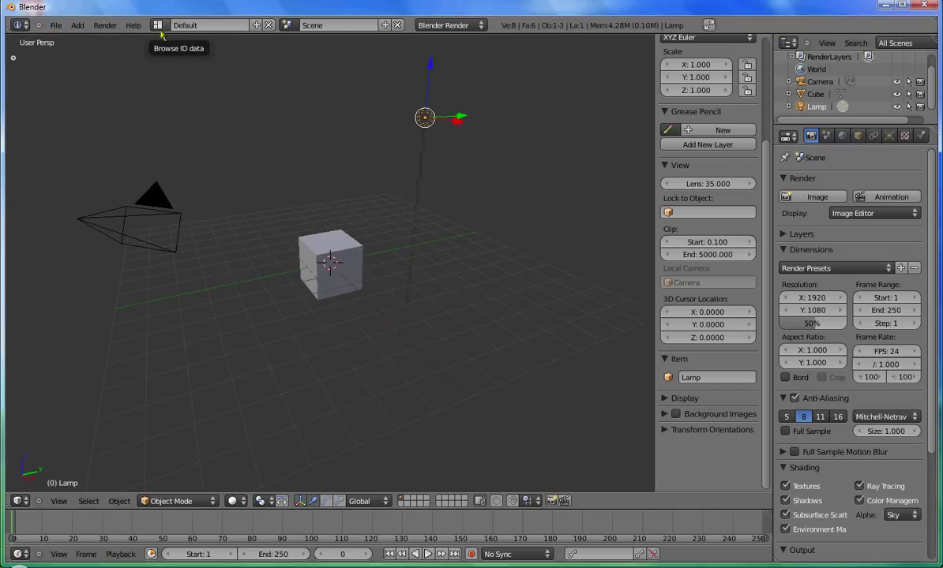
click(56, 28)
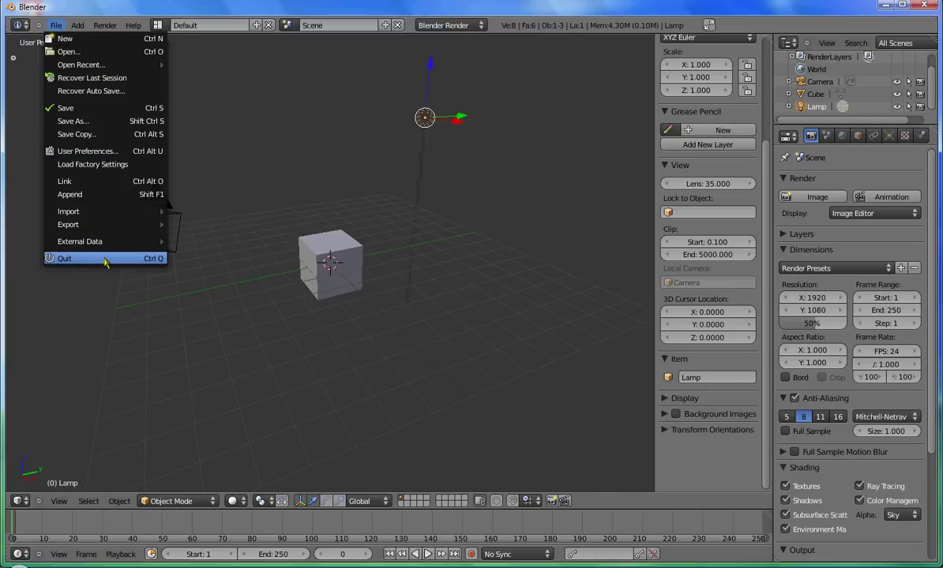
click(106, 158)
click(48, 28)
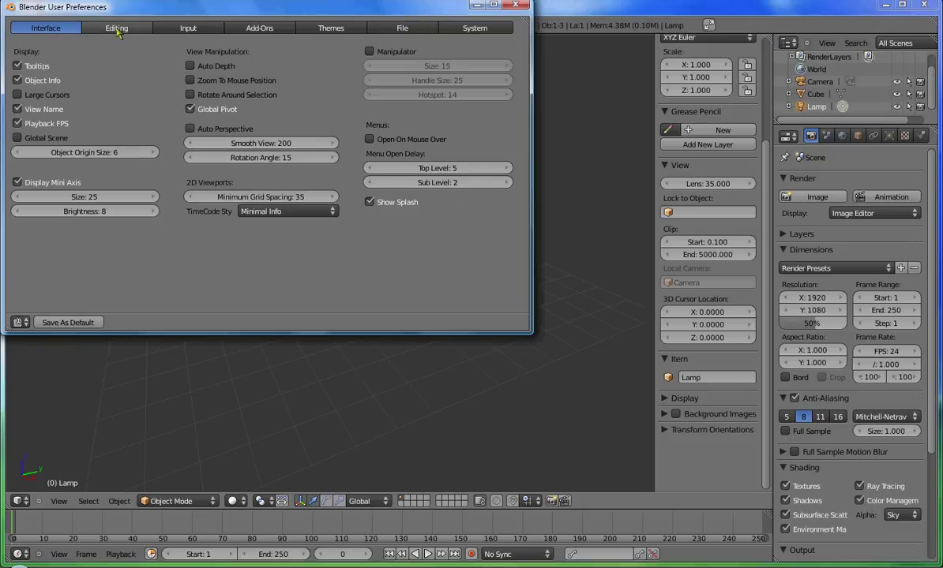
click(118, 29)
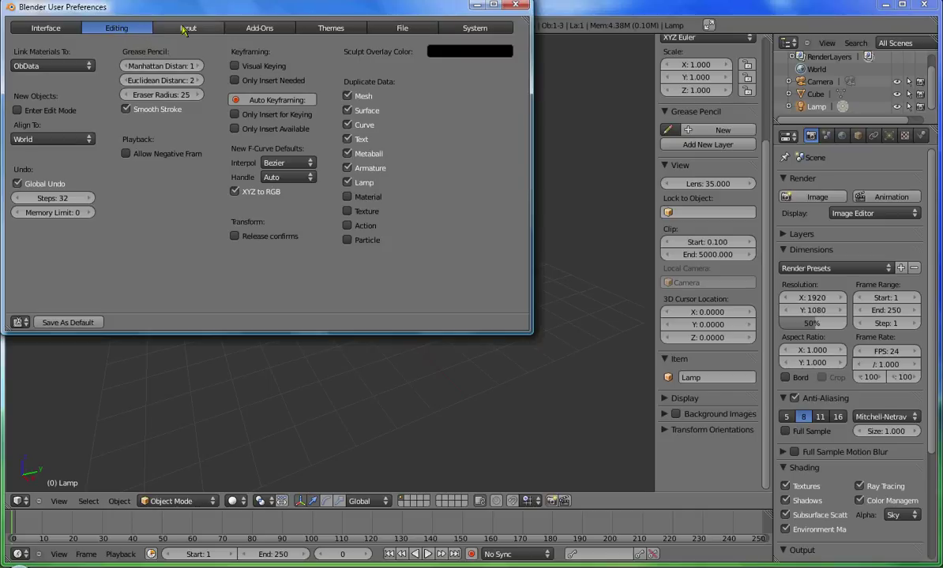
click(325, 30)
click(245, 29)
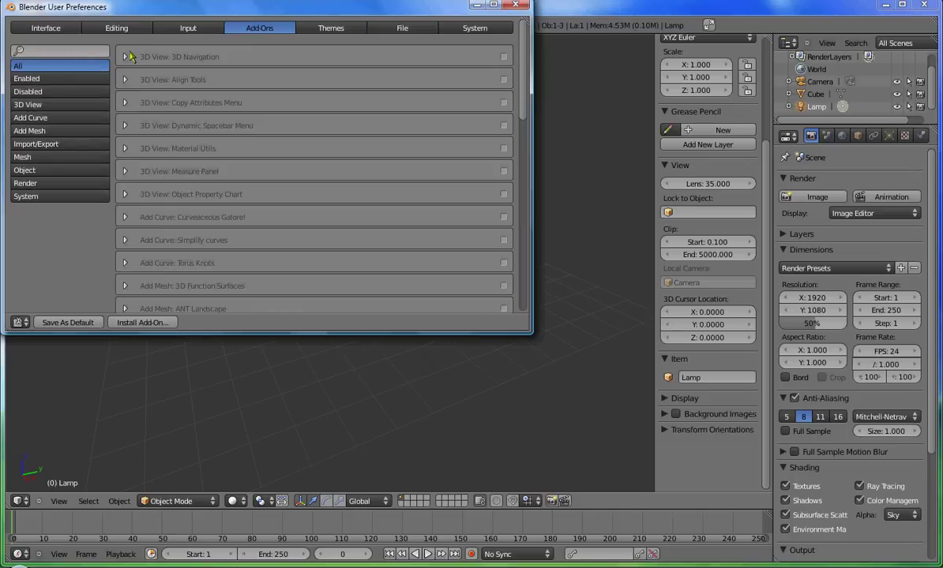
click(125, 58)
click(125, 58)
click(124, 60)
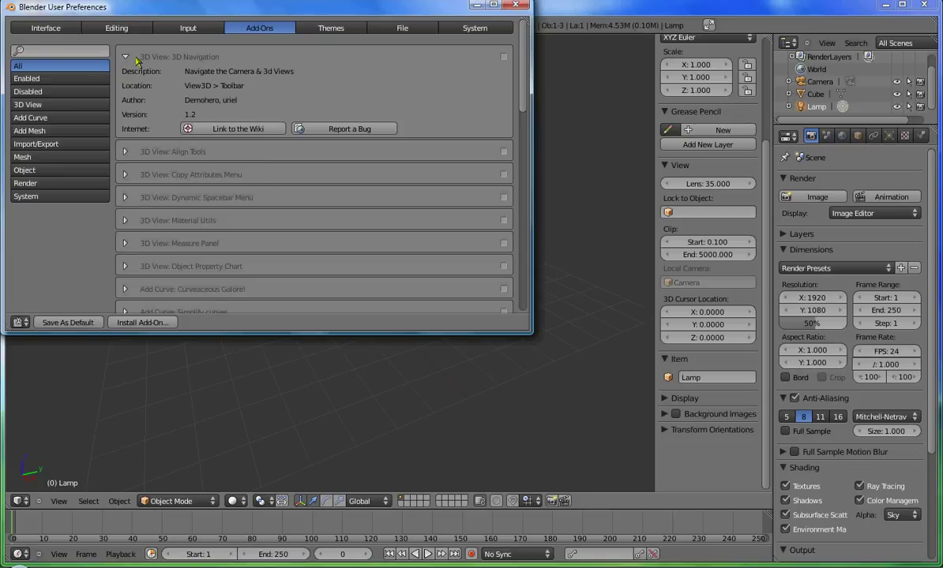
click(126, 60)
Close User Preferences, browse the Add and Help menus, then hide the N properties panel.
click(515, 5)
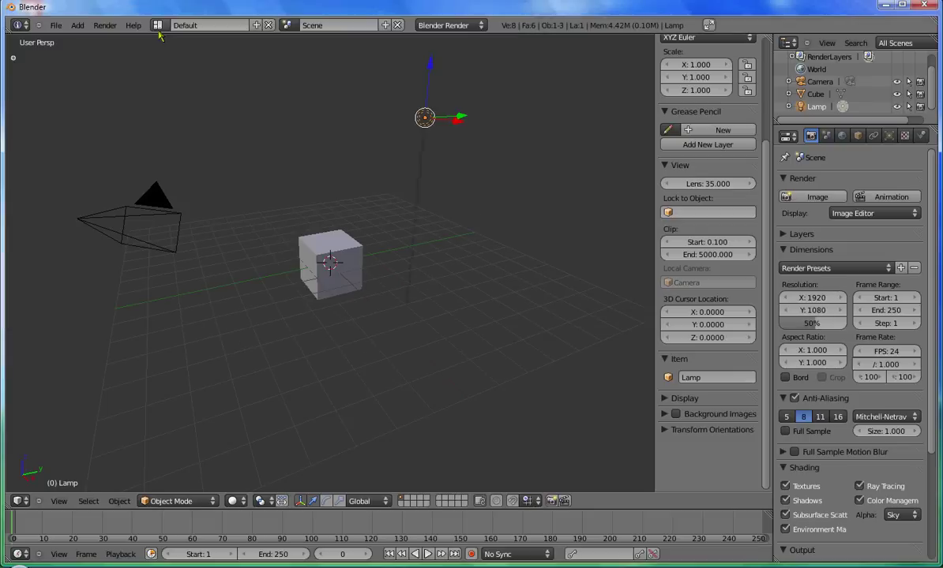
click(79, 29)
click(129, 29)
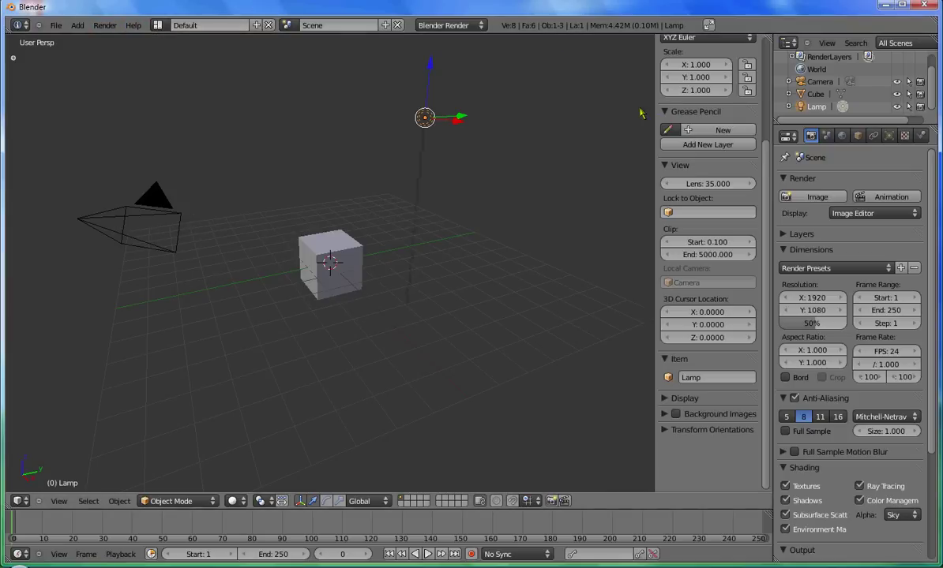
key(n)
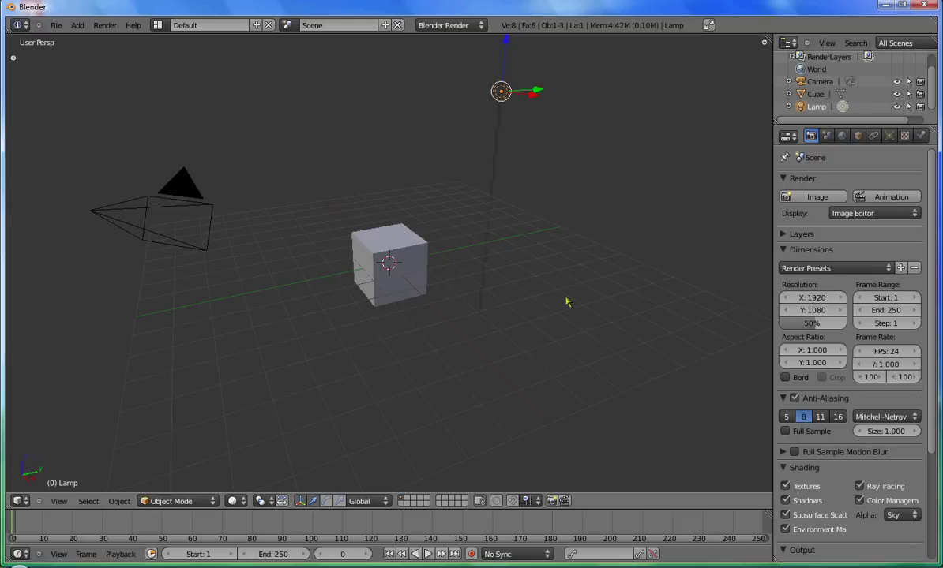
Orbit the viewport once and zoom in and out around the cube.
mouse_move(601, 312)
middle_down()
mouse_move(529, 349)
mouse_move(427, 374)
mouse_move(288, 373)
mouse_move(507, 380)
mouse_move(496, 267)
mouse_move(522, 211)
mouse_move(574, 304)
mouse_move(545, 343)
mouse_move(554, 332)
middle_up()
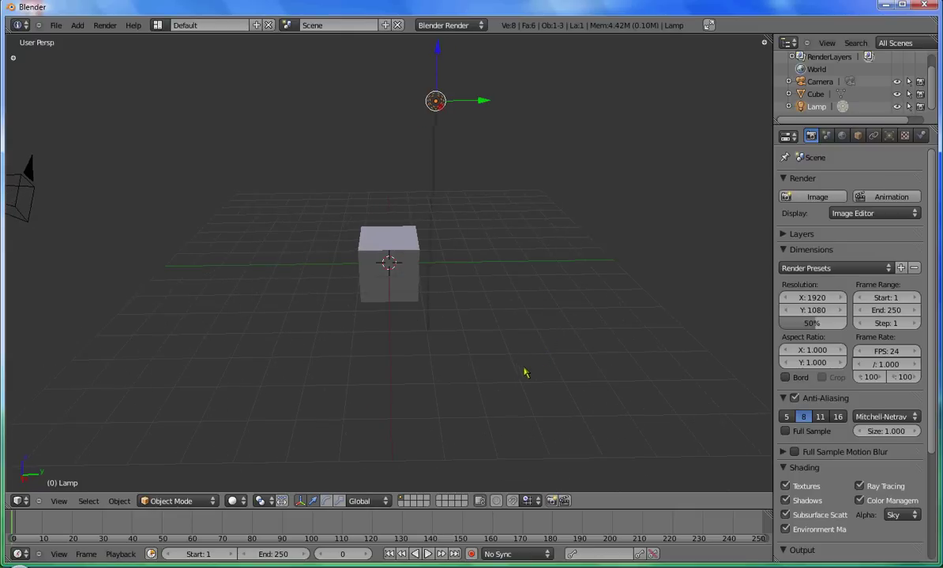
scroll(513, 315, up, 5)
scroll(532, 189, down, 7)
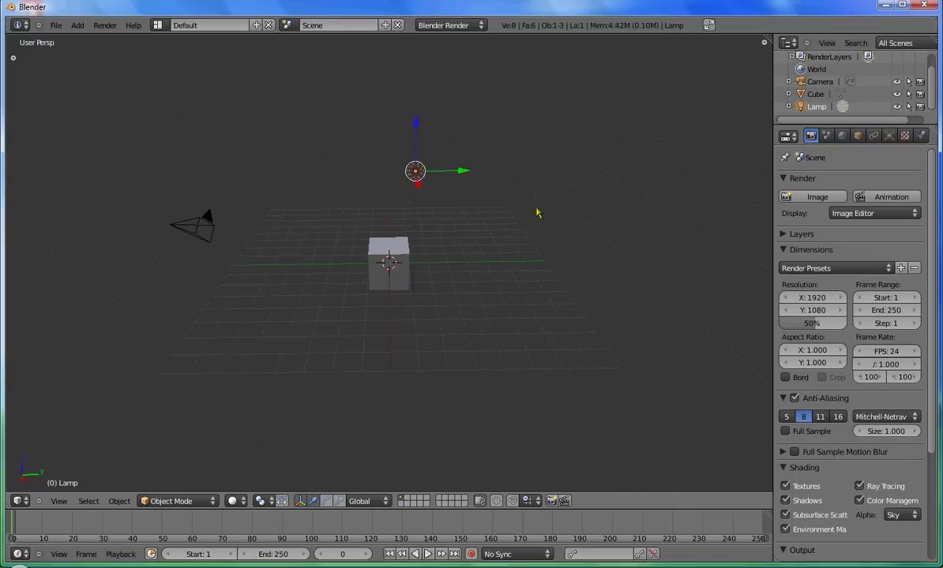
scroll(535, 211, up, 1)
scroll(532, 213, up, 3)
scroll(526, 206, up, 2)
scroll(519, 200, down, 2)
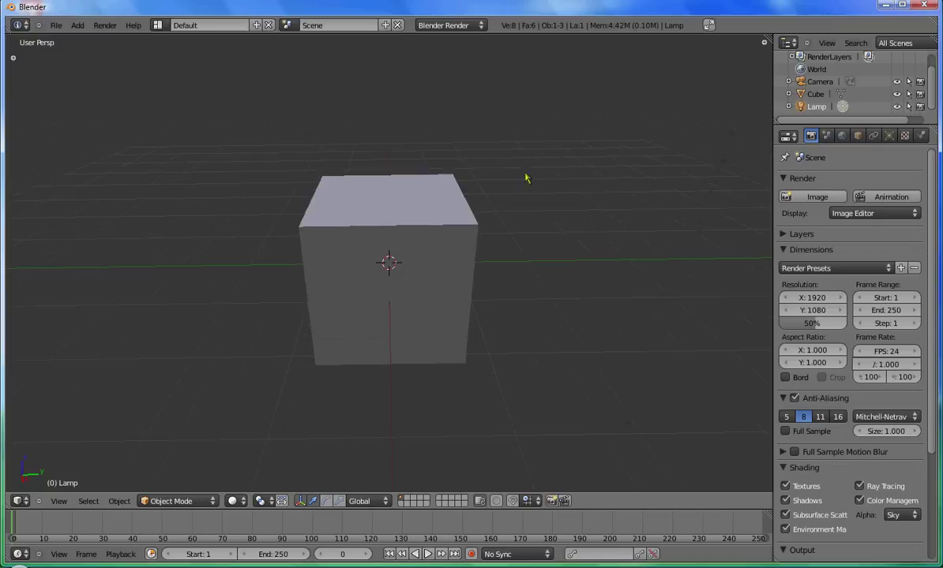
scroll(524, 181, down, 4)
scroll(524, 194, down, 2)
scroll(529, 224, up, 1)
scroll(529, 243, up, 5)
scroll(531, 242, down, 1)
scroll(530, 236, down, 2)
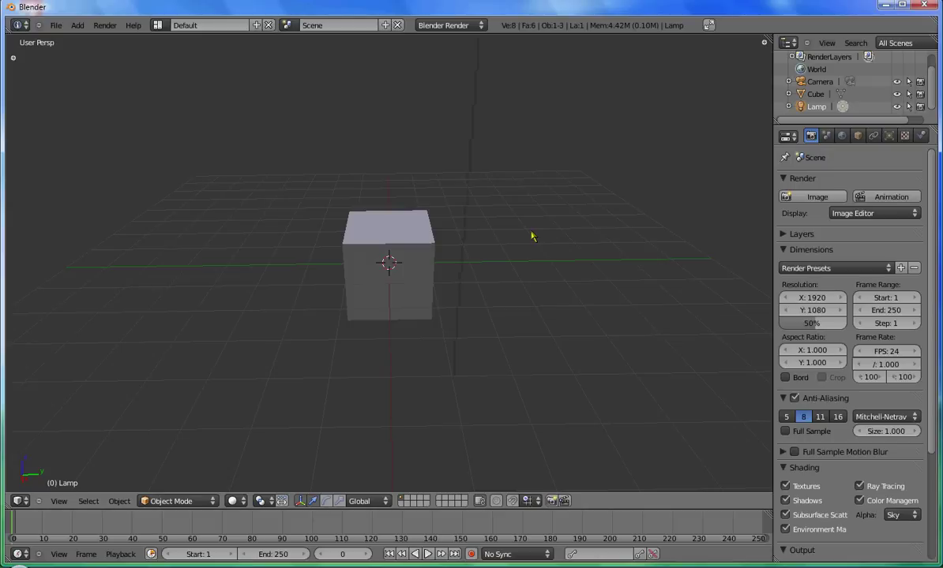
Orbit the view repeatedly to see the cube close up from a new angle.
middle_drag(540, 206, 587, 94)
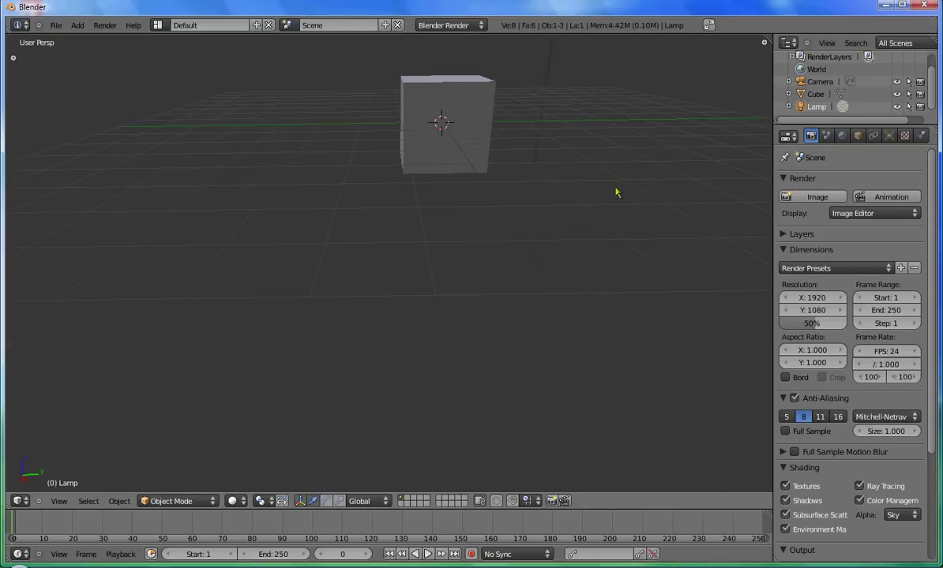
middle_drag(617, 193, 368, 185)
mouse_move(298, 193)
middle_down()
mouse_move(560, 235)
mouse_move(531, 231)
middle_up()
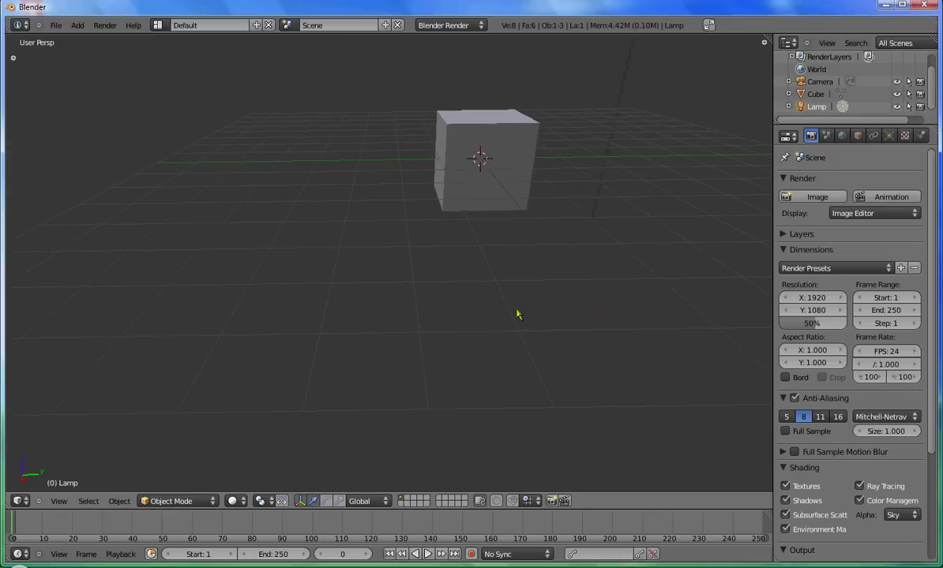
mouse_move(482, 291)
middle_down()
mouse_move(483, 452)
mouse_move(493, 444)
mouse_move(475, 265)
middle_up()
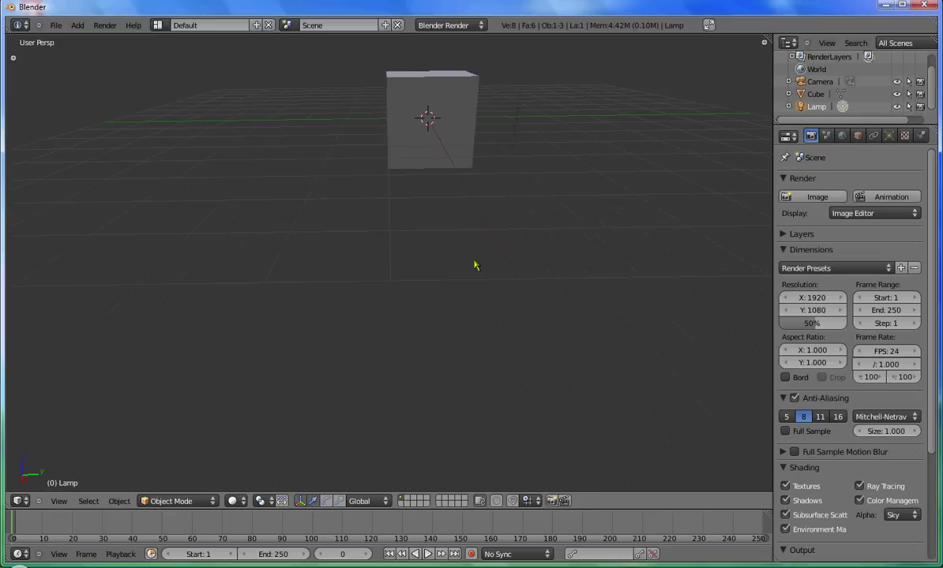
middle_drag(562, 240, 530, 251)
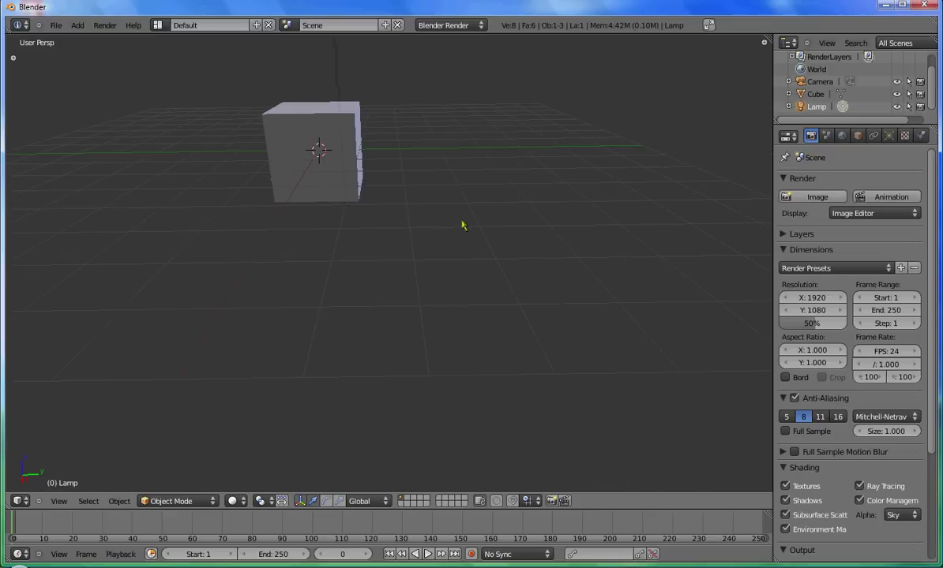
middle_drag(434, 210, 587, 268)
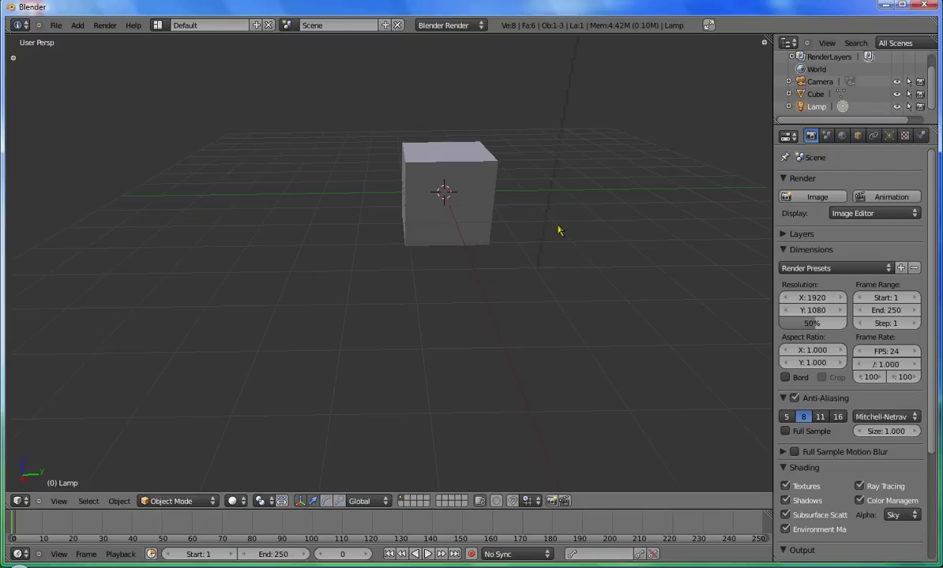
View the cube from top, front and right, switch to orthographic, and recentre it.
key(KP_7)
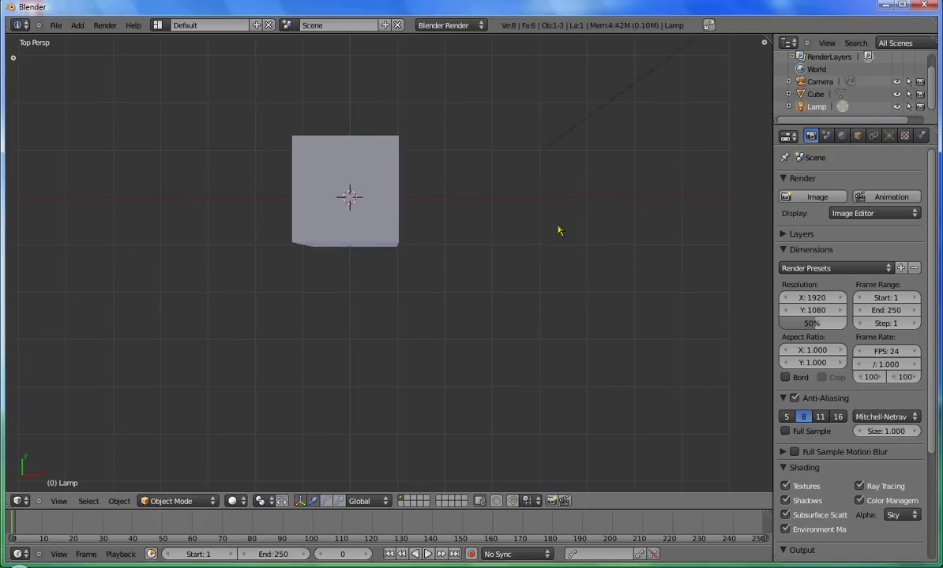
key(KP_1)
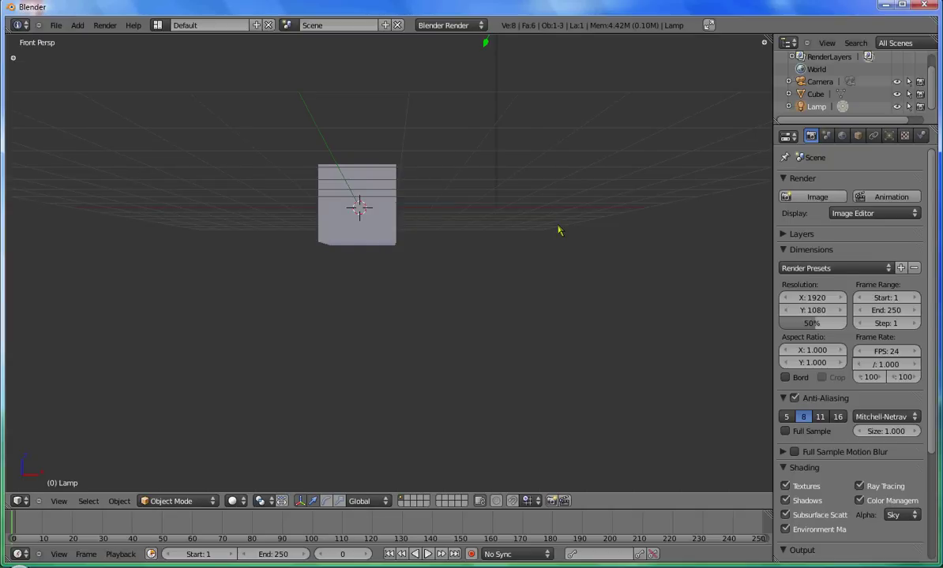
key(KP_3)
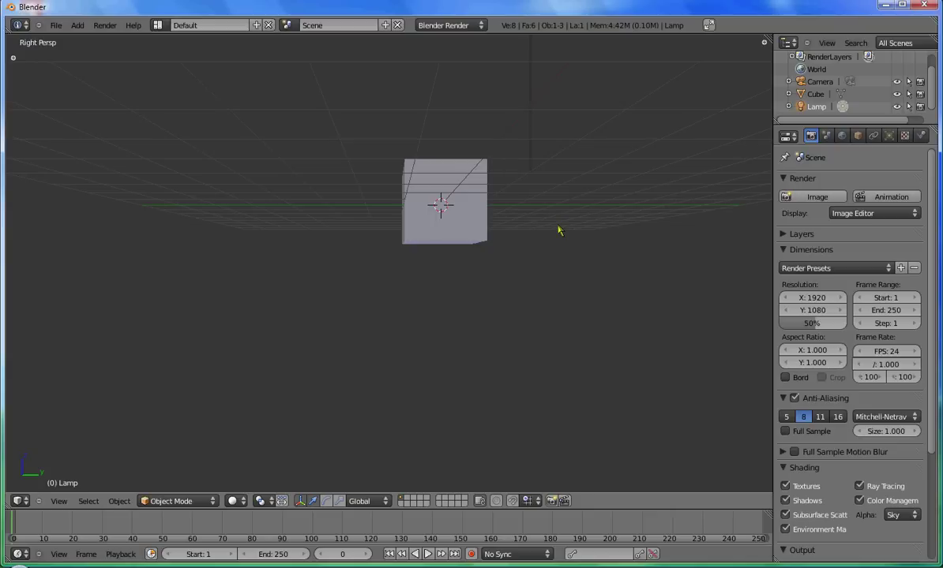
key(KP_5)
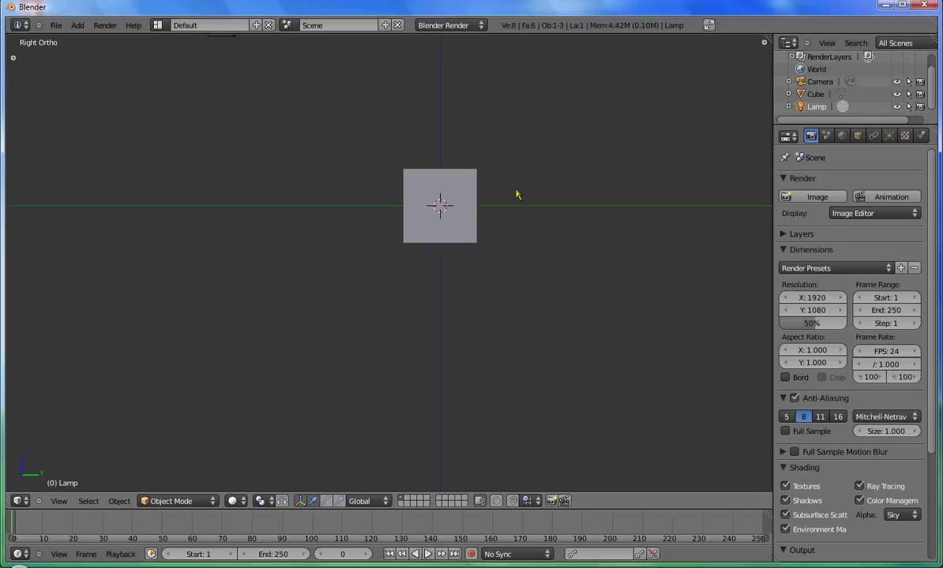
scroll(505, 195, up, 2)
scroll(557, 179, up, 3)
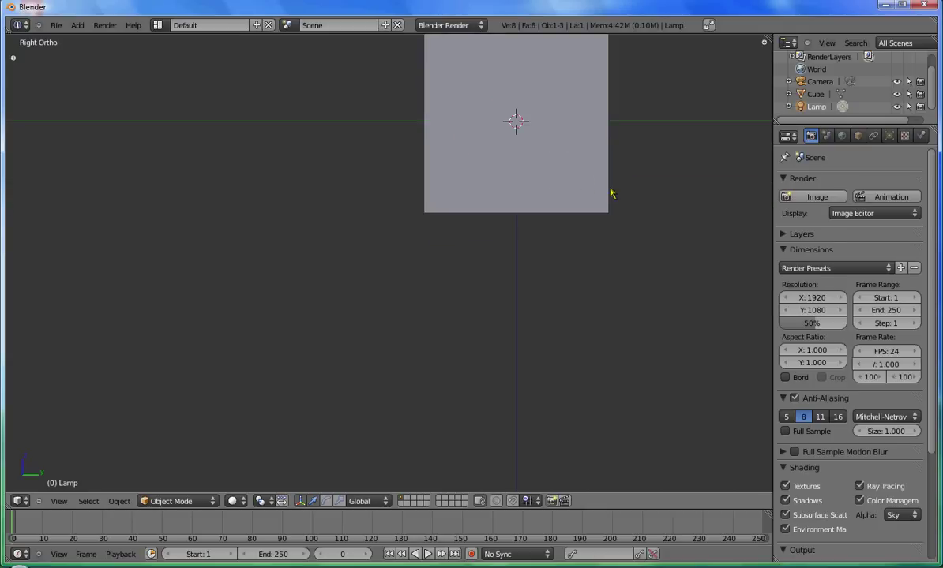
scroll(592, 178, down, 3)
shift+middle_drag(586, 172, 551, 207)
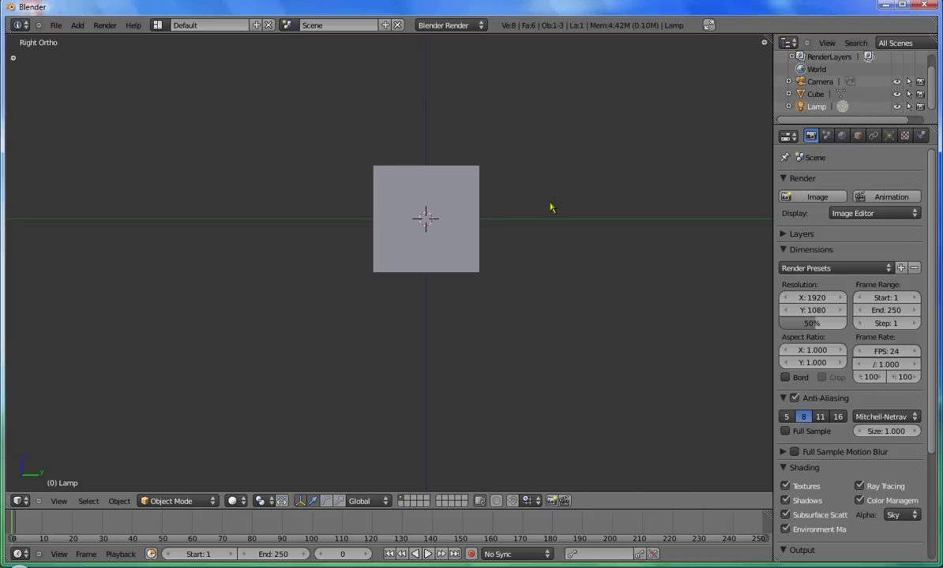
From front and top views, orbit stepwise with numpad 8/2/6 for a diagonal view showing lamp and camera.
key(KP_1)
key(KP_7)
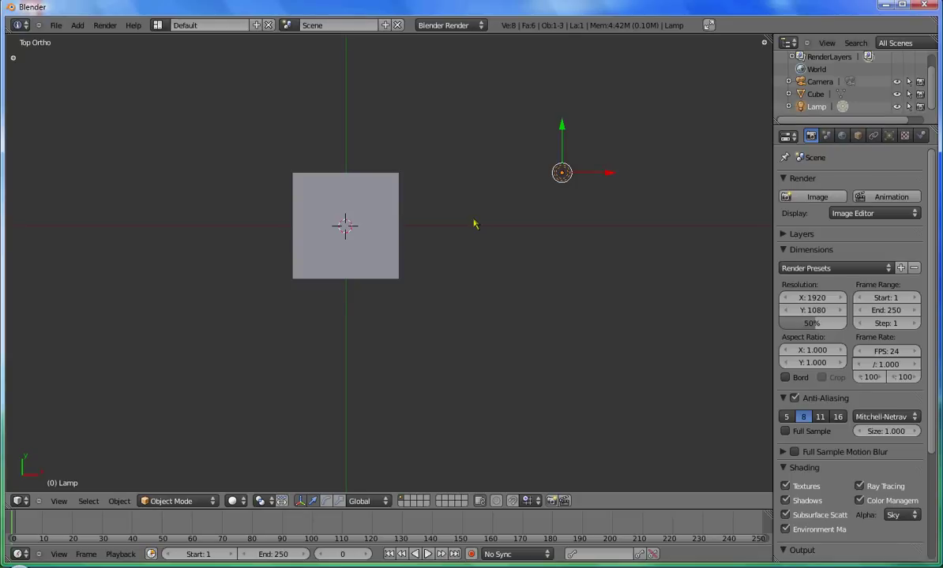
key(KP_8)
key(KP_8)
key(KP_8)
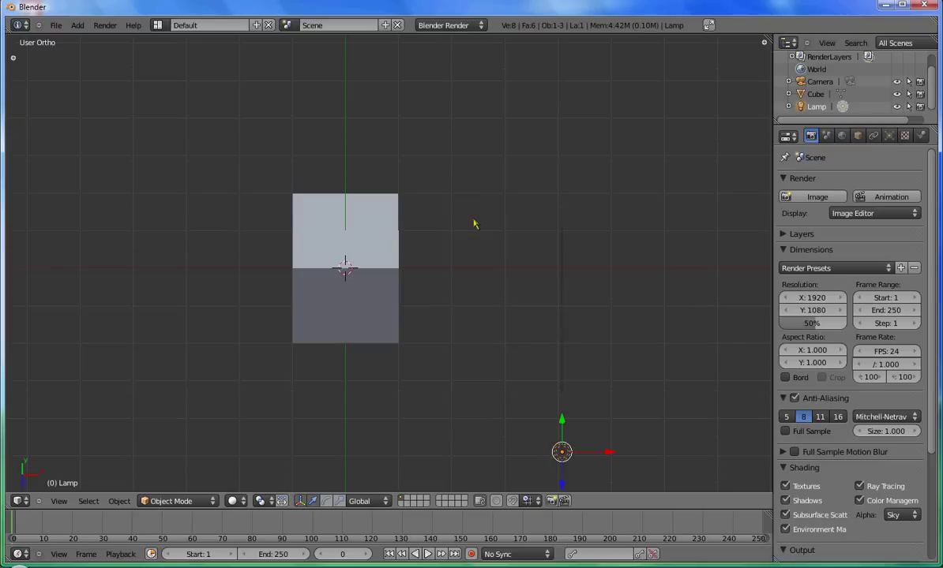
key(KP_8)
key(KP_2)
key(KP_2)
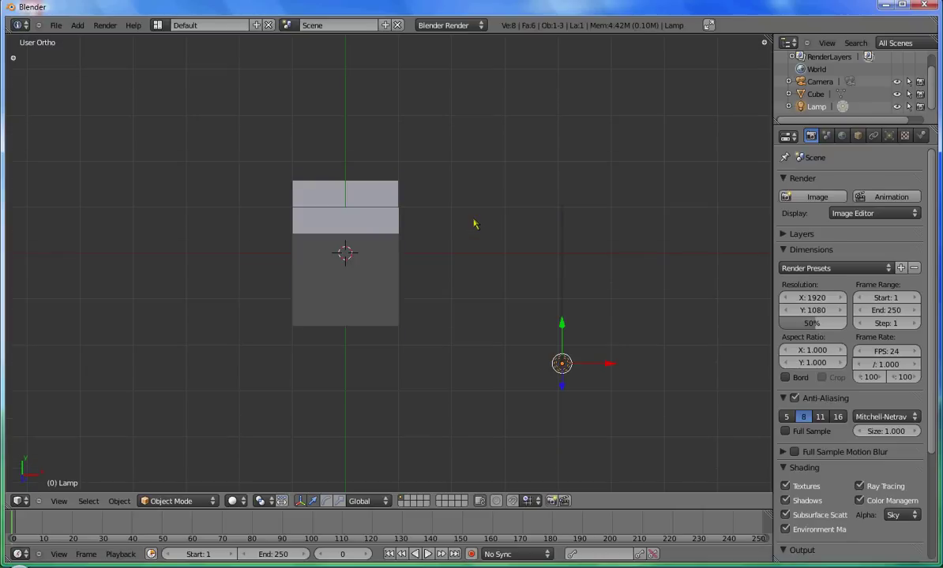
key(KP_2)
key(KP_2)
key(KP_8)
key(KP_8)
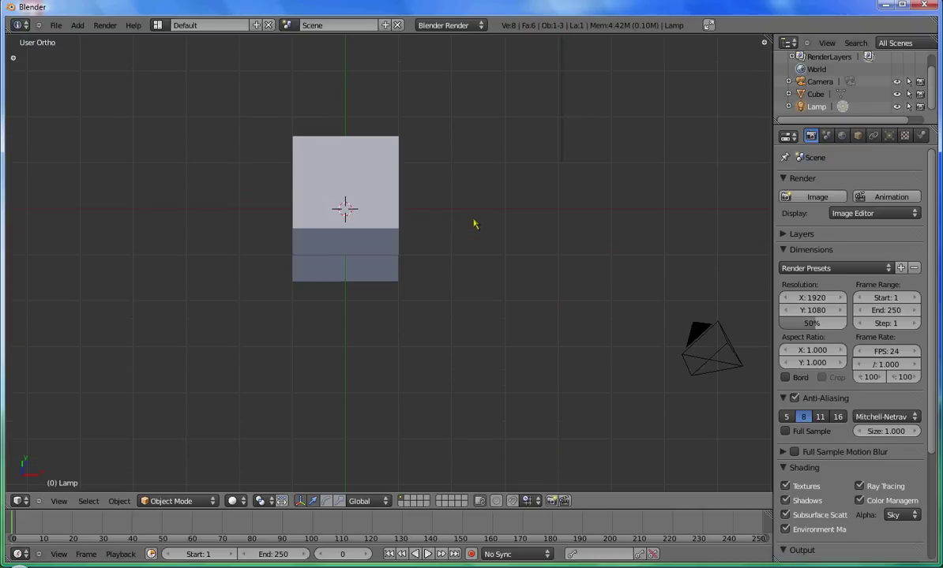
key(KP_6)
key(KP_6)
key(KP_6)
key(KP_6)
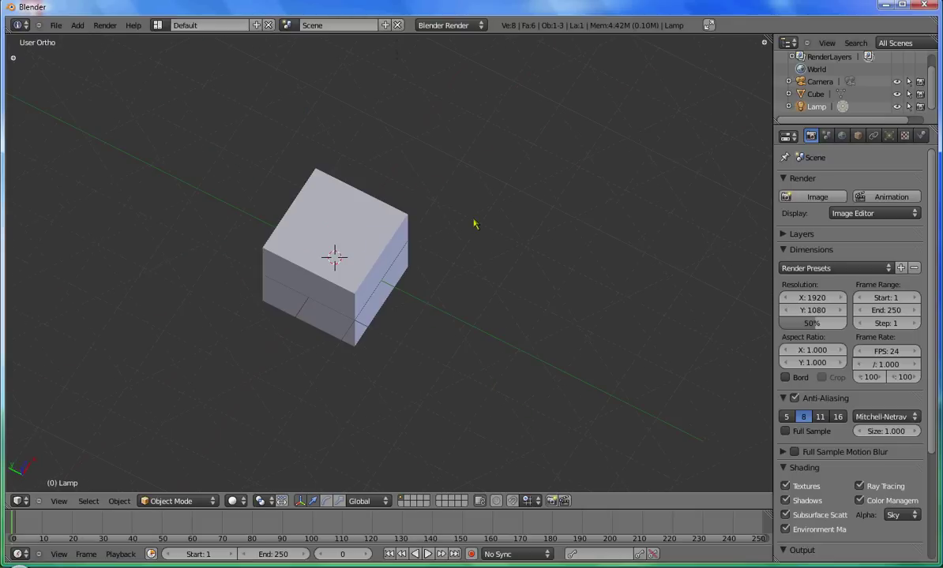
key(KP_8)
key(KP_6)
key(KP_6)
key(KP_6)
key(KP_6)
key(KP_6)
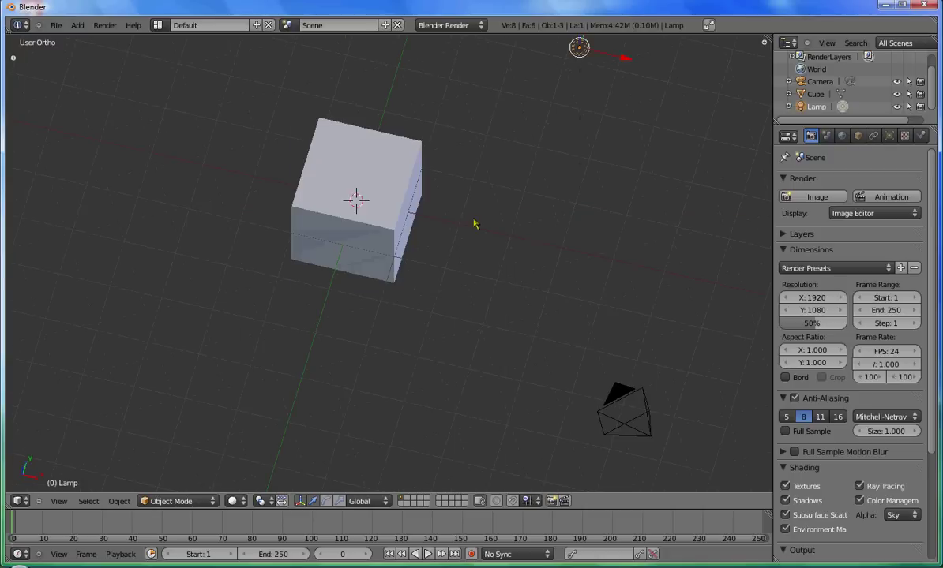
key(KP_6)
key(KP_6)
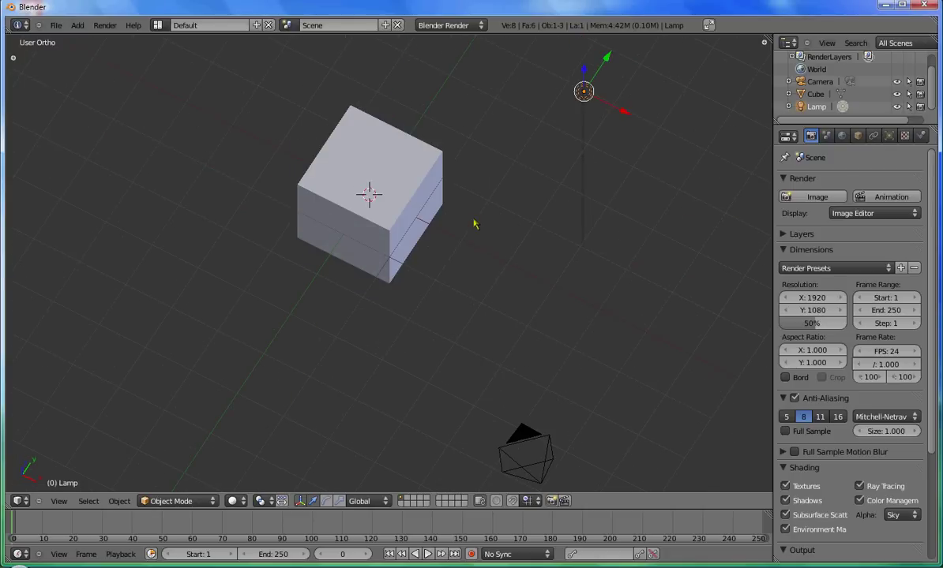